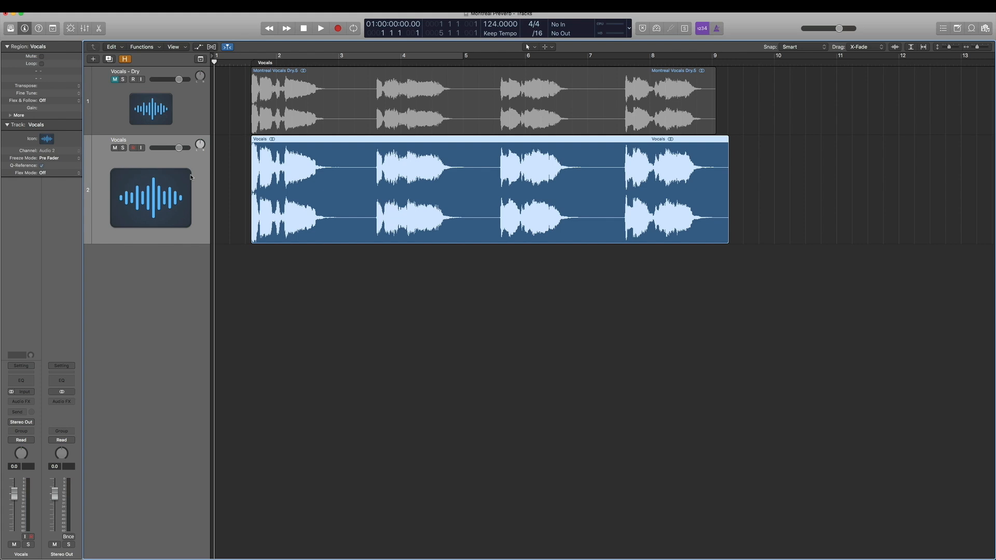
Play back the vocal regions from the start of the project to hear them.
click(234, 208)
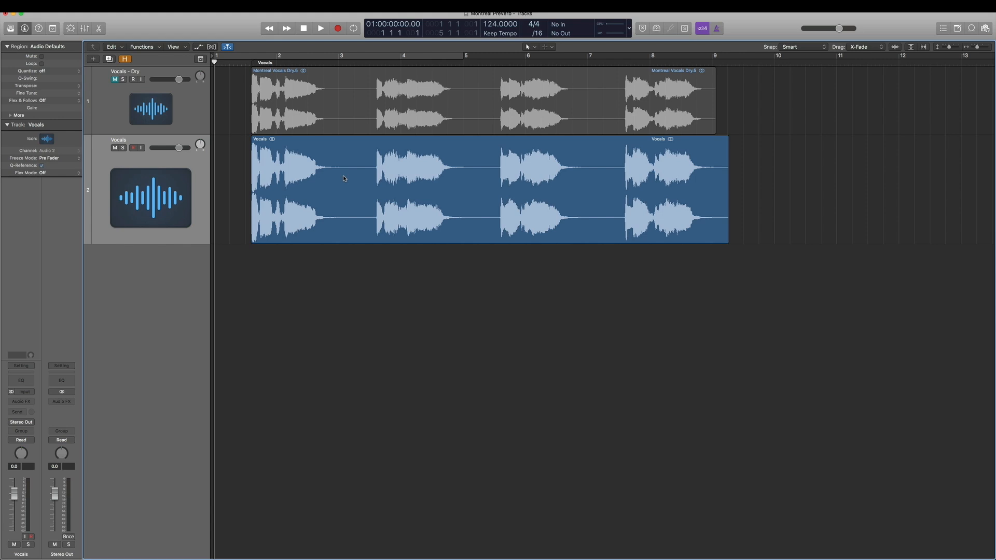
click(344, 103)
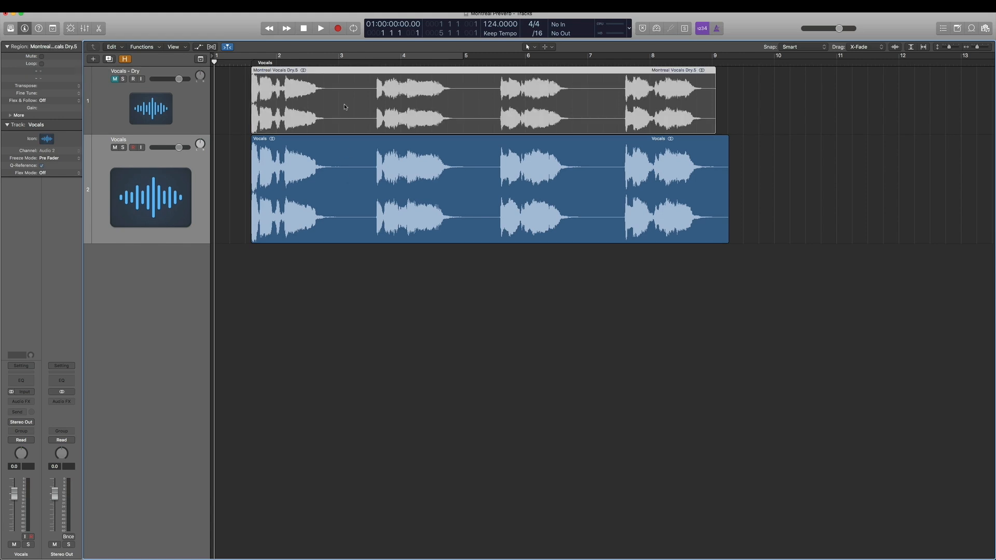
click(382, 194)
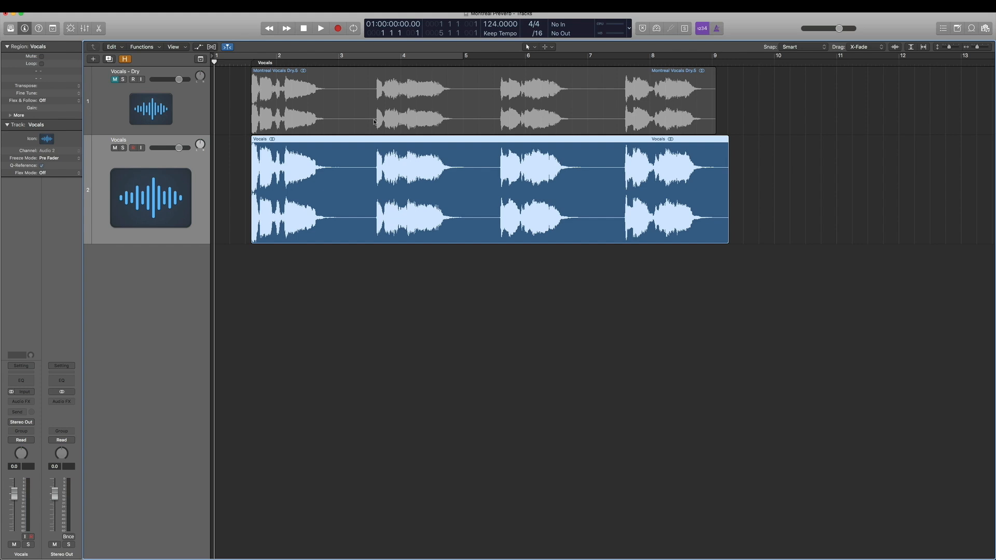
click(245, 62)
click(320, 29)
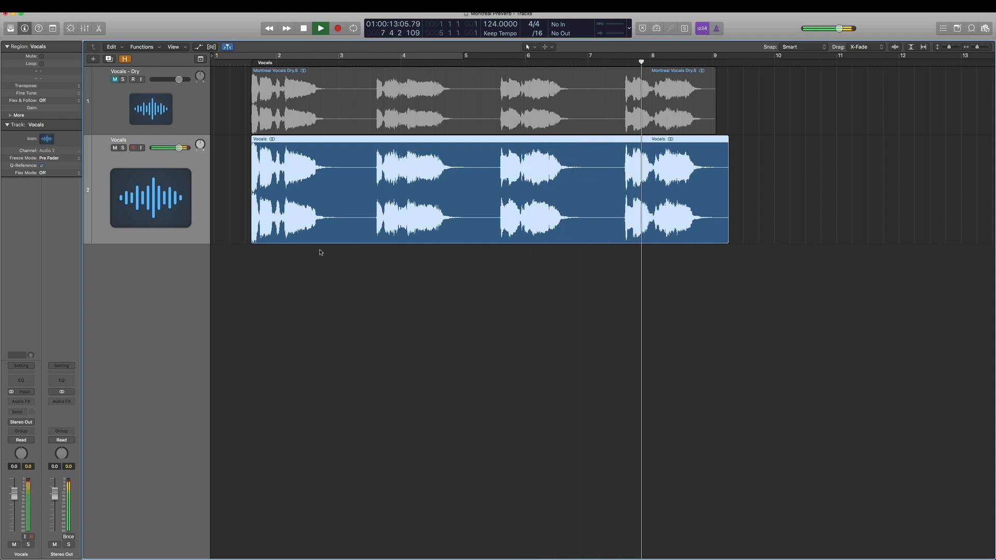
click(302, 29)
click(269, 30)
click(246, 62)
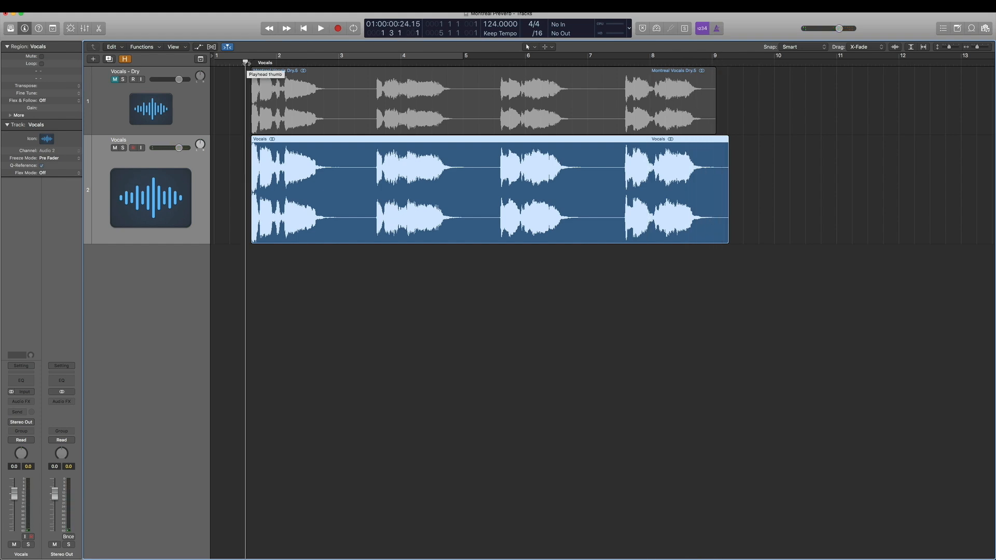
drag(246, 63, 201, 65)
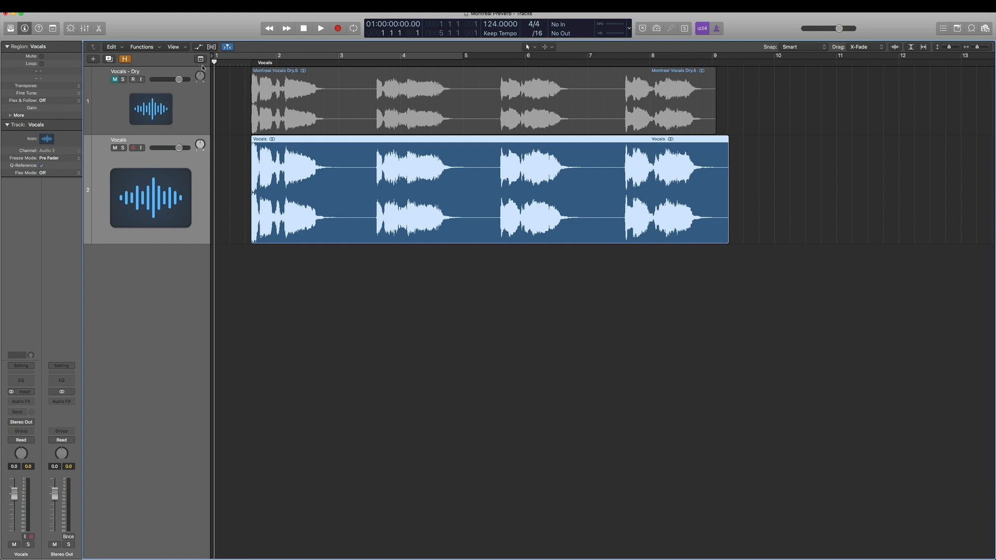
Reverse the Vocals region's audio file in the audio file editor.
double_click(320, 206)
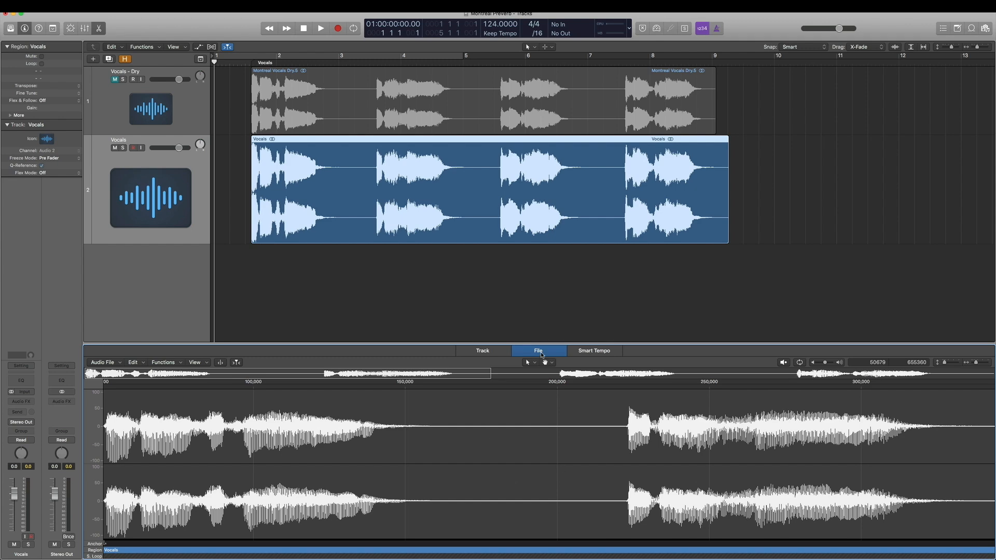
click(164, 363)
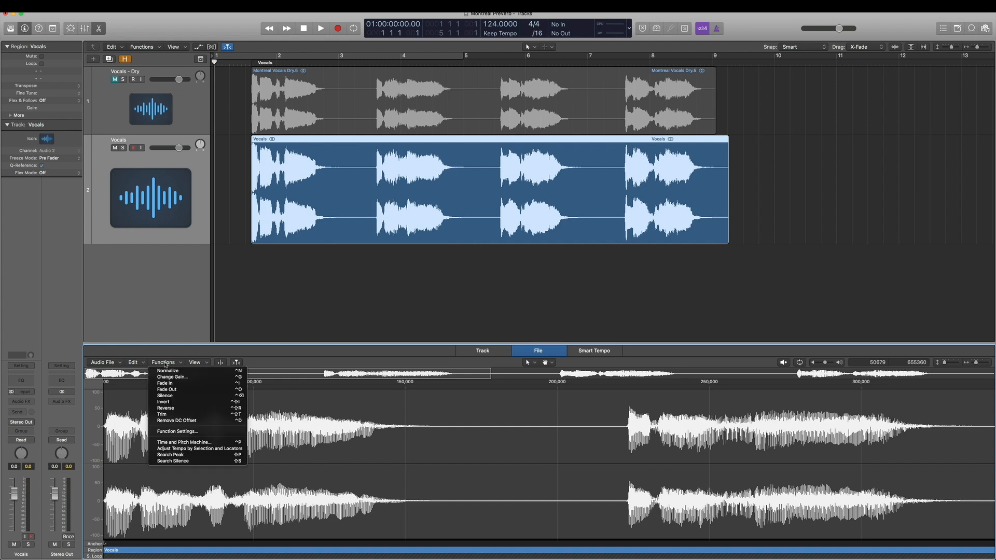
click(187, 409)
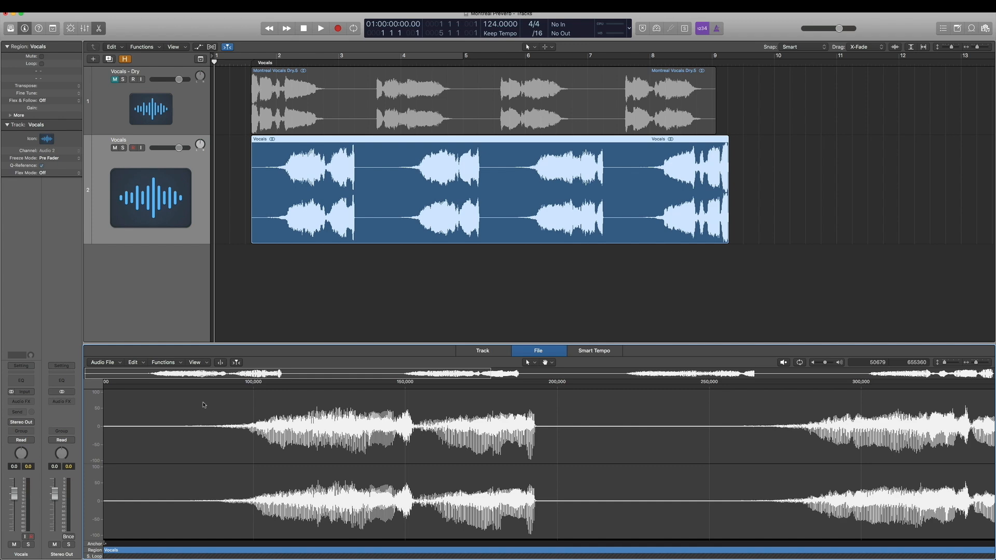
Insert a stereo TrueVerb (s) plug-in as an audio effect on the Vocals track.
click(252, 330)
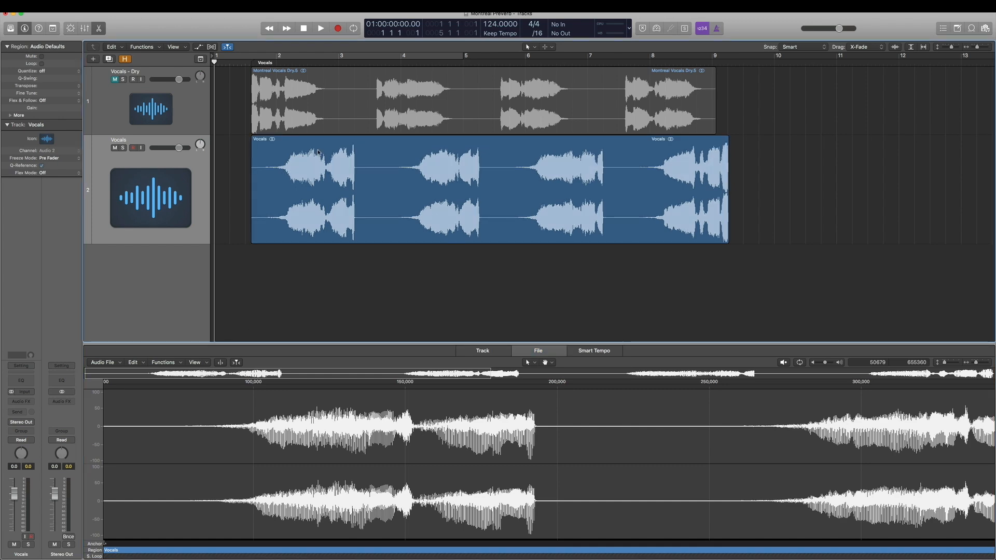
click(319, 166)
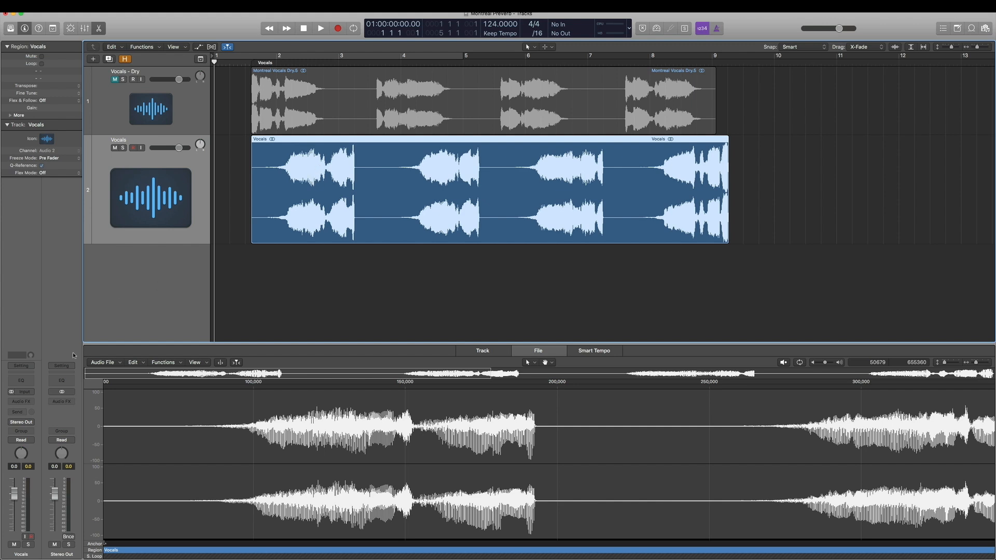
click(30, 402)
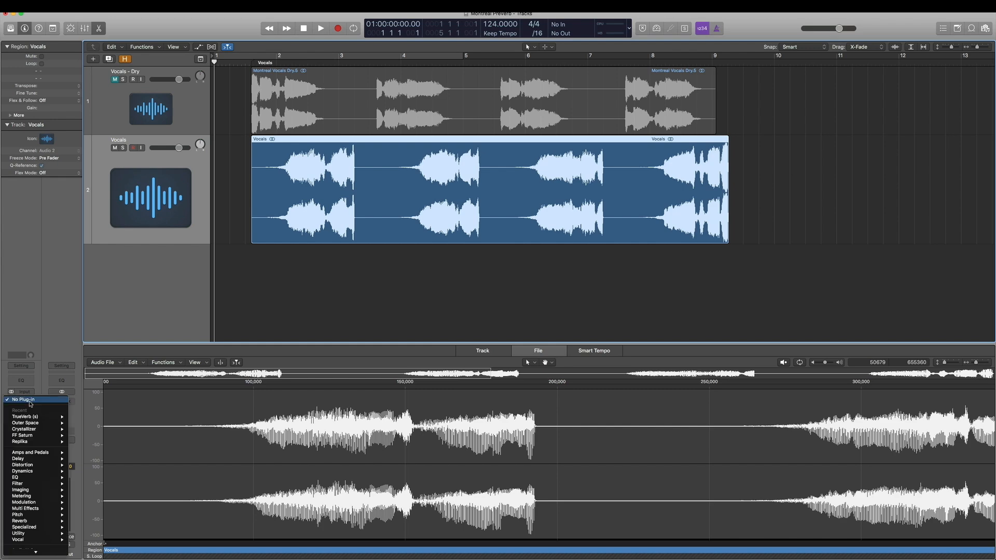
mouse_move(52, 417)
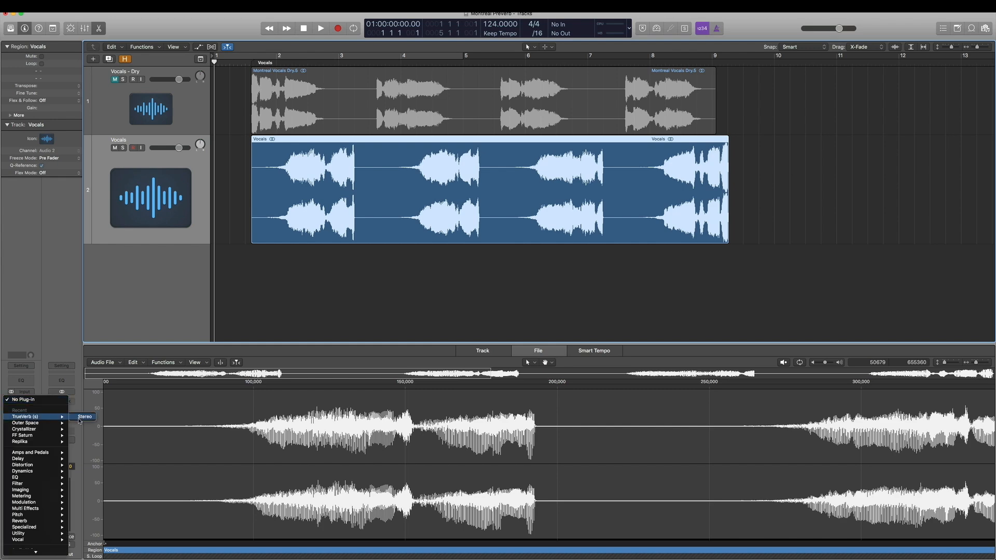
click(80, 418)
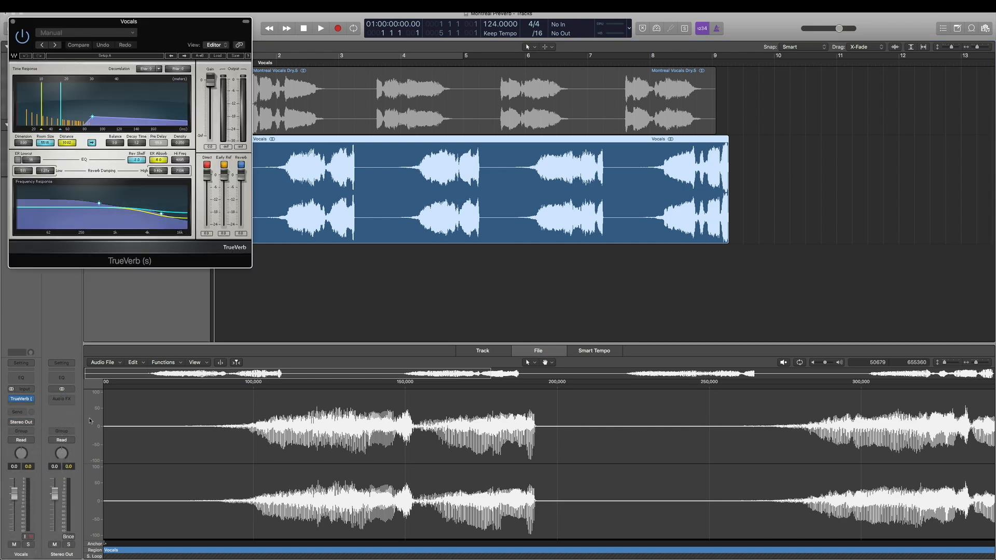
Load the preset file PreVerb - Vocals.xps from the Desktop into TrueVerb.
drag(175, 33, 245, 174)
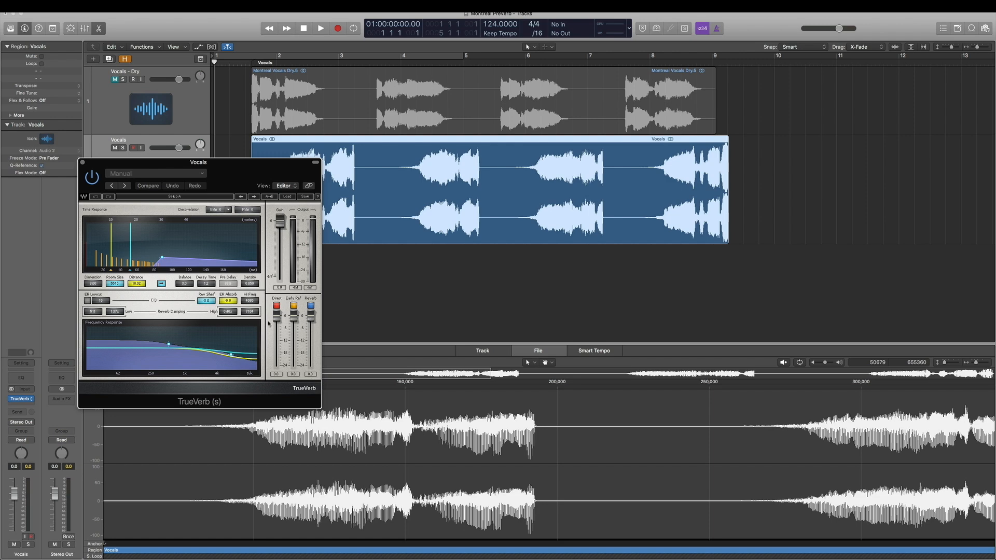
click(292, 197)
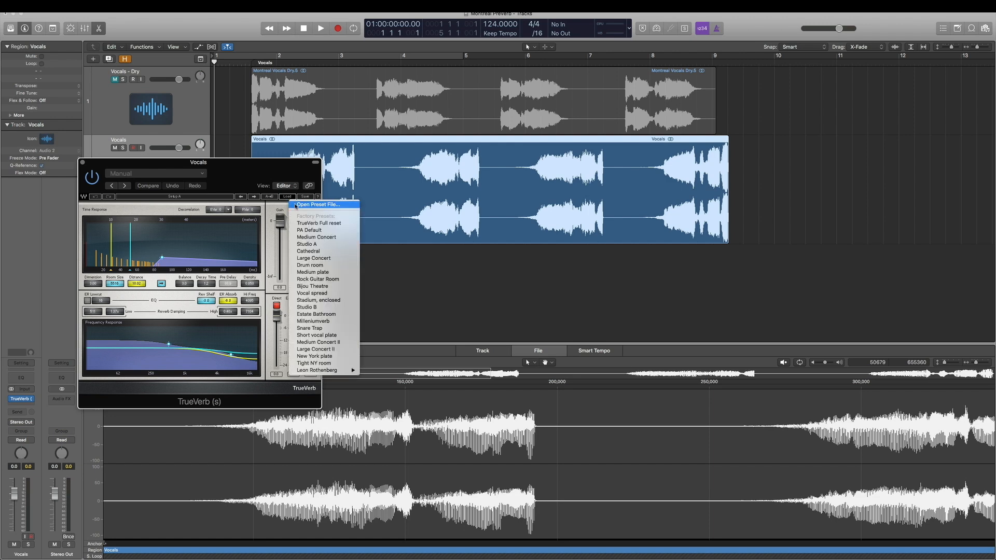
click(295, 205)
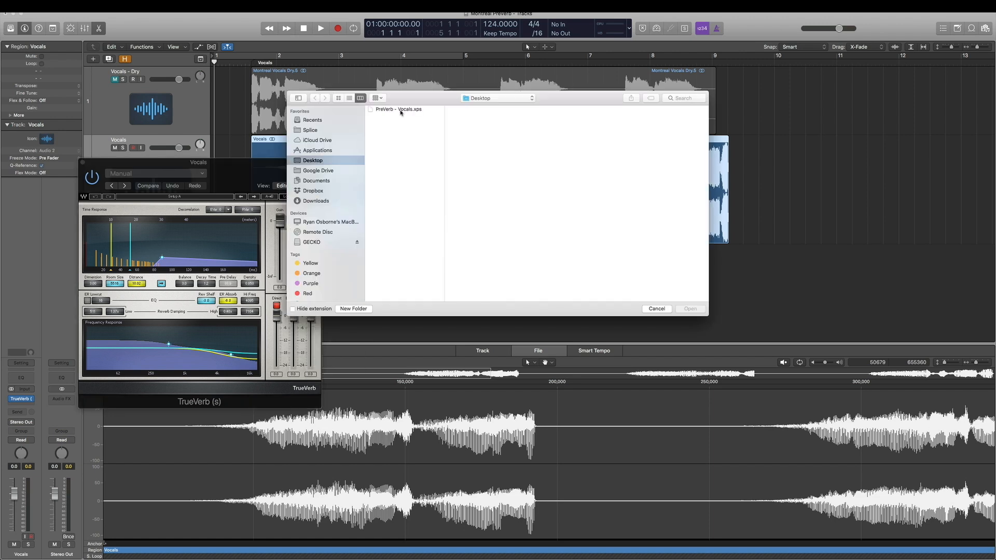
click(402, 109)
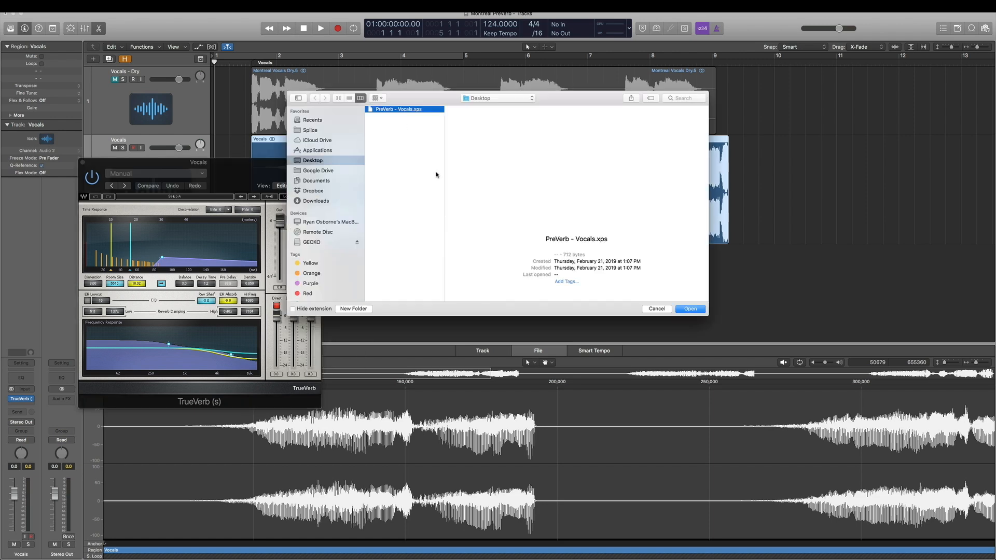
click(692, 310)
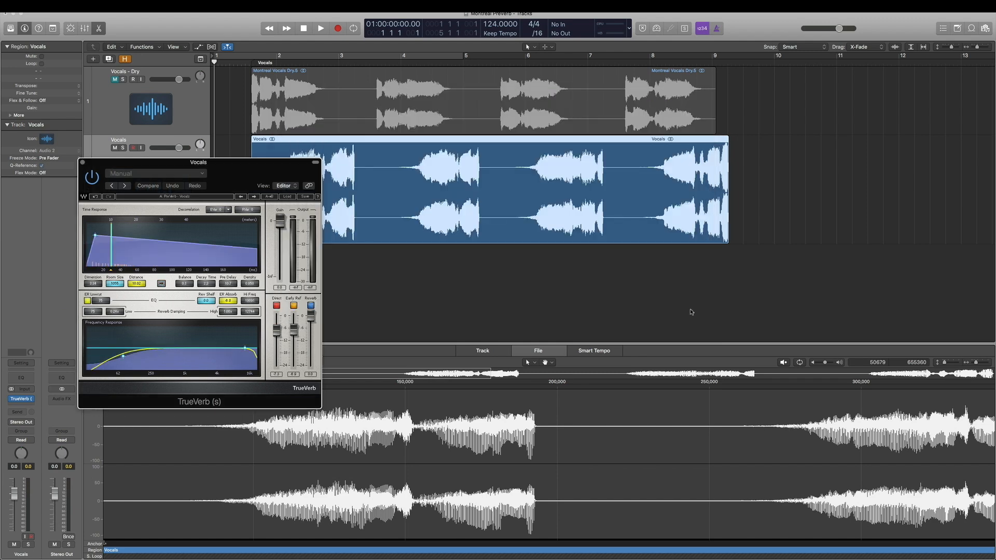
Close the TrueVerb window and play back the reversed vocals with reverb.
drag(242, 172, 455, 264)
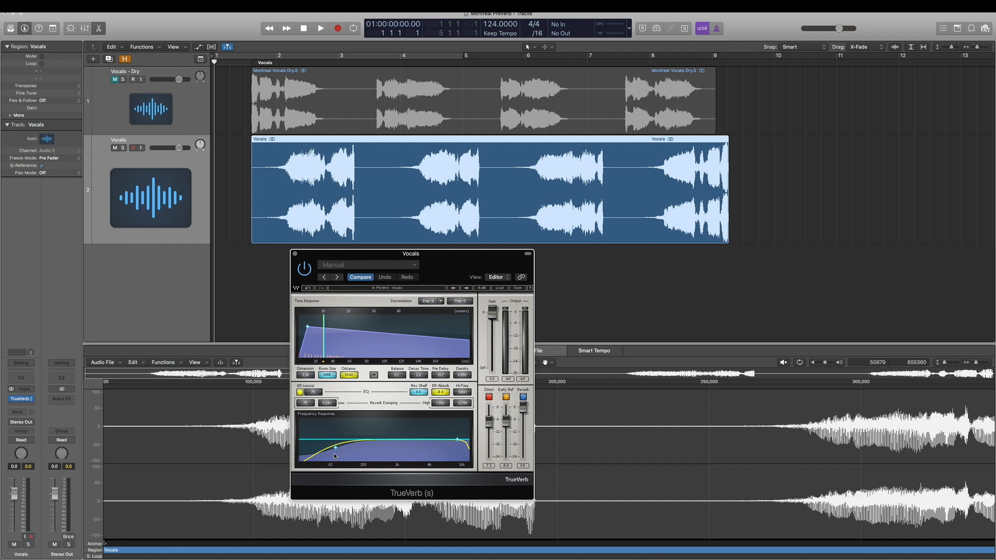
click(295, 254)
key(space)
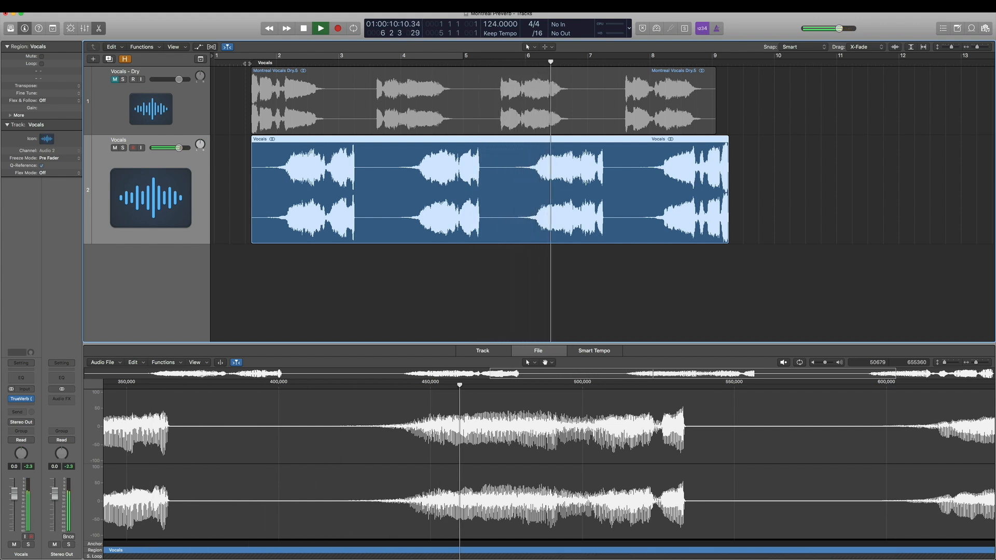
key(space)
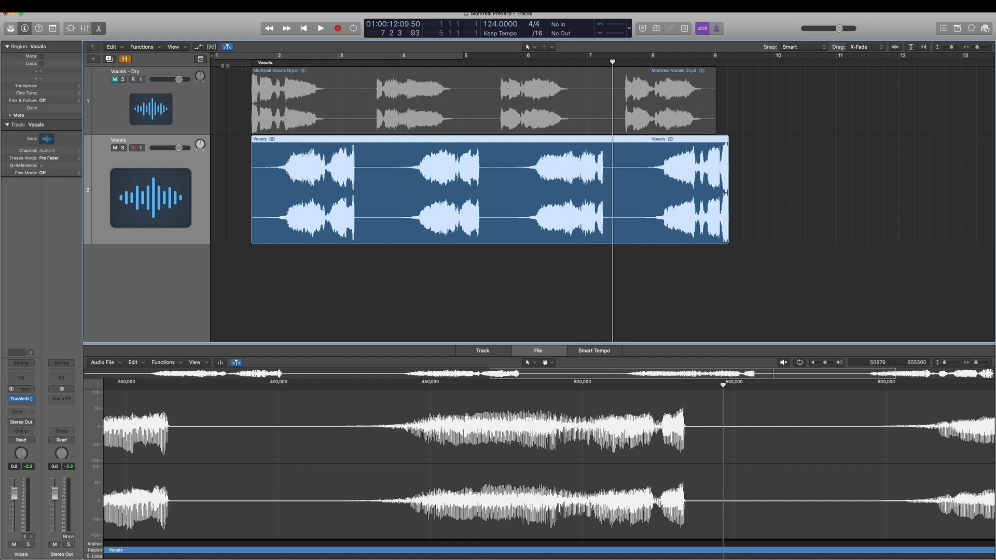
Bounce the Vocals region in place to a new track, leaving the source region.
key(e)
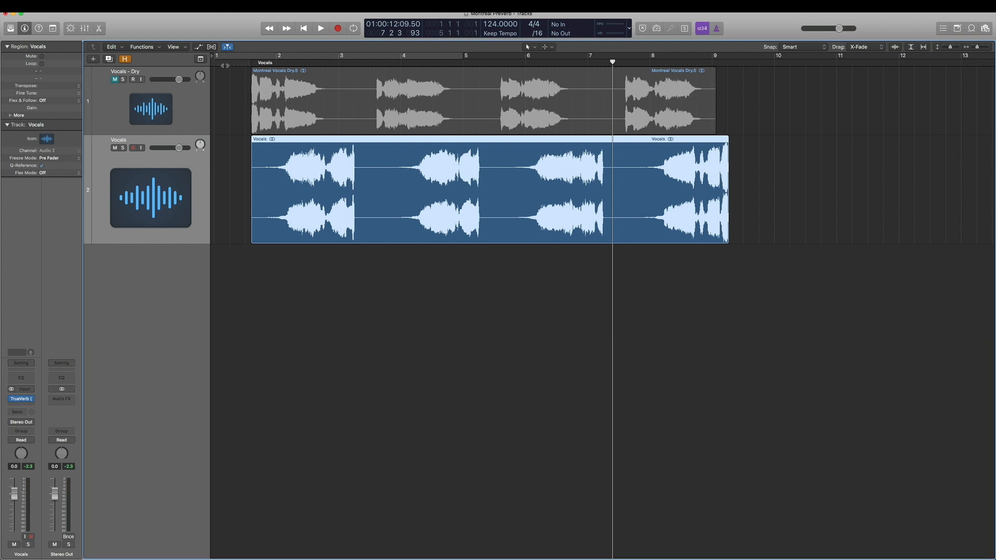
right_click(347, 220)
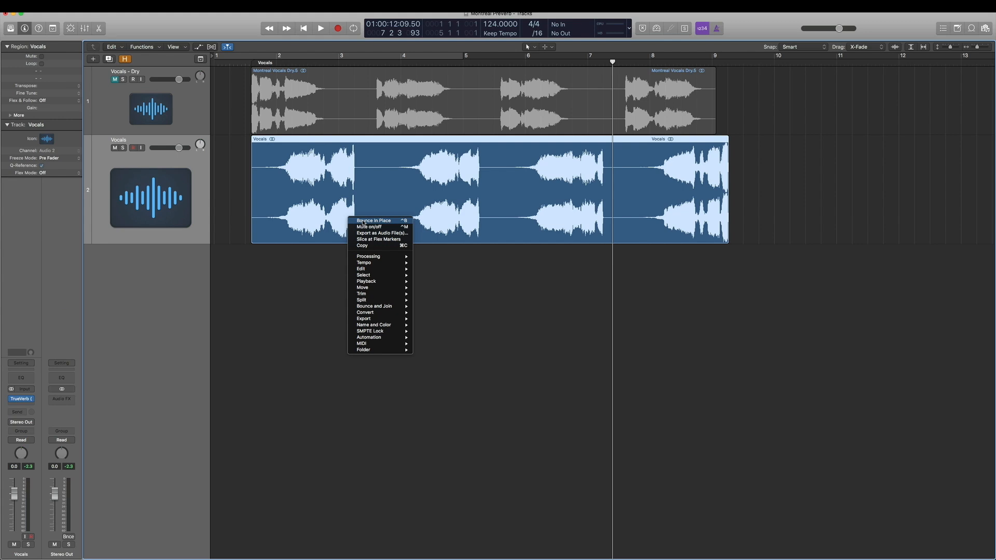
click(363, 222)
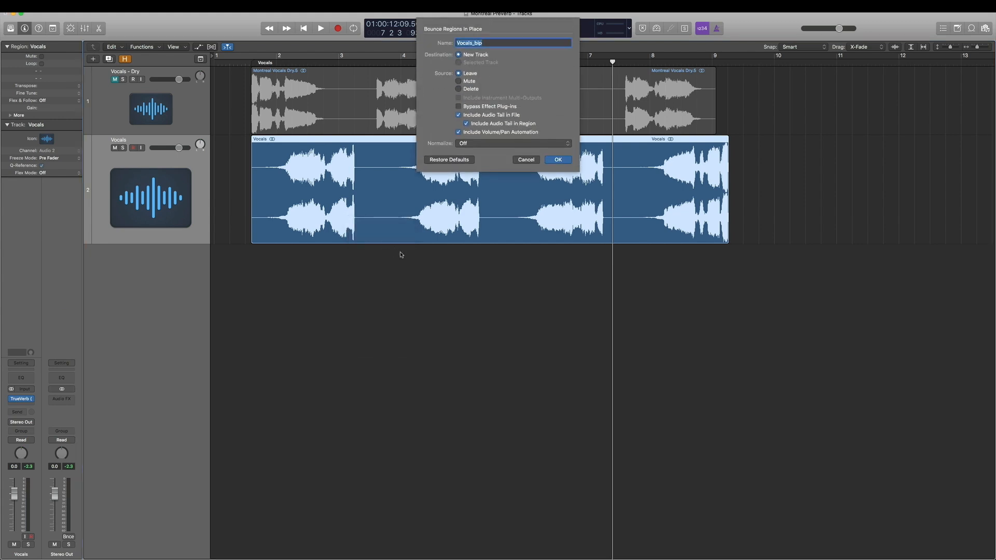
click(564, 163)
Mute the original Vocals track so only the bounced track plays.
double_click(400, 278)
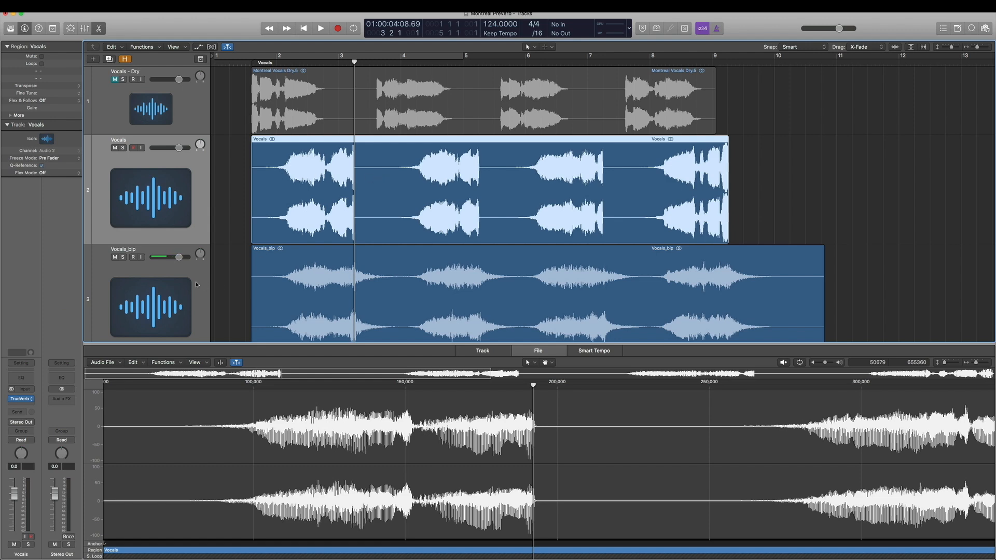
click(282, 276)
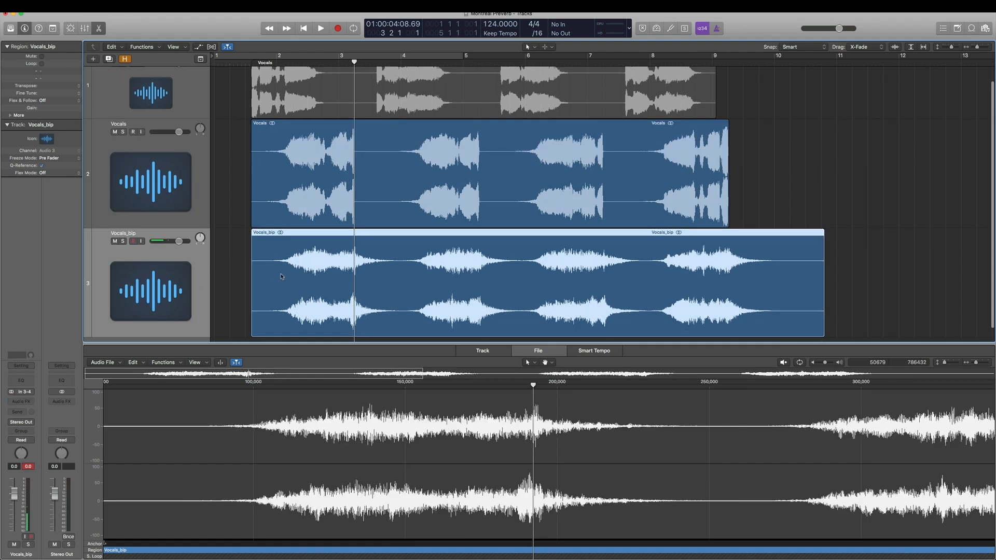
click(116, 133)
click(206, 166)
click(194, 280)
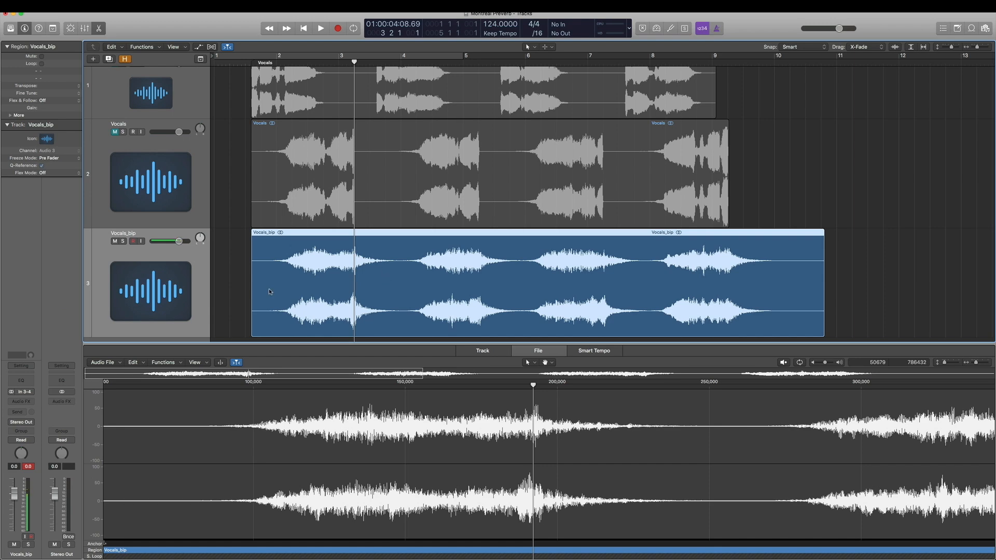
Reverse the bounced Vocals_bip audio file in the audio file editor.
scroll(269, 292, right, 1)
click(538, 352)
click(165, 363)
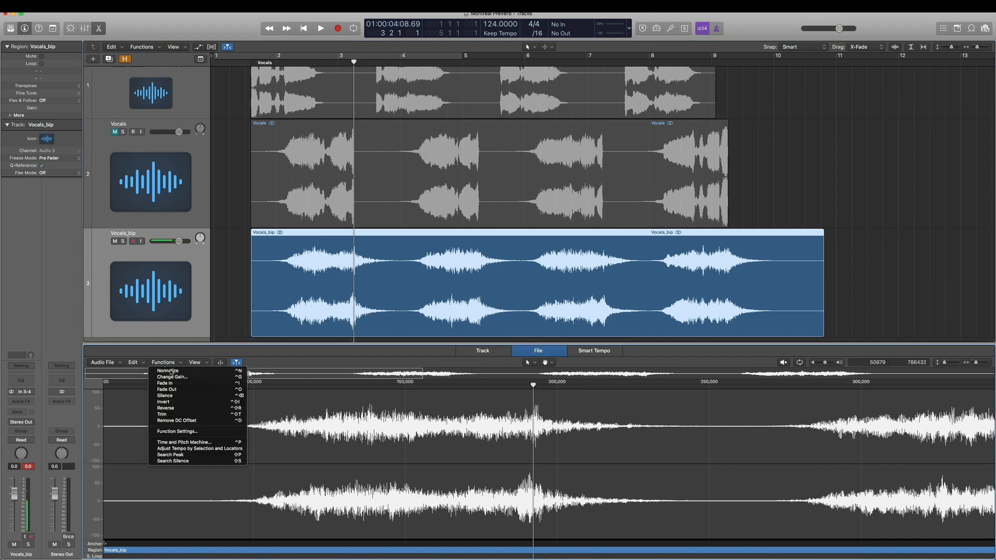
click(170, 409)
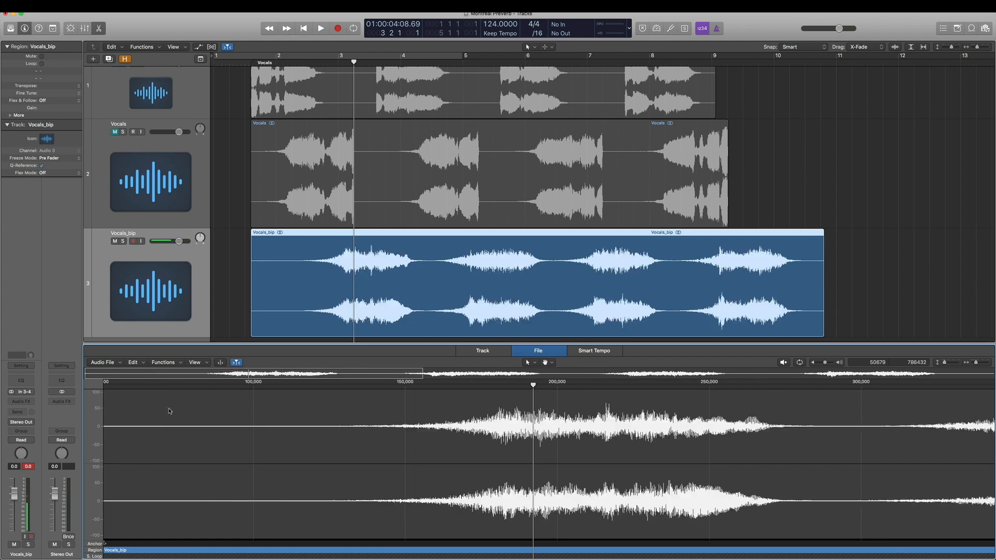
Play the reversed Vocals_bip track from the start to hear the pre-verb effect.
click(252, 63)
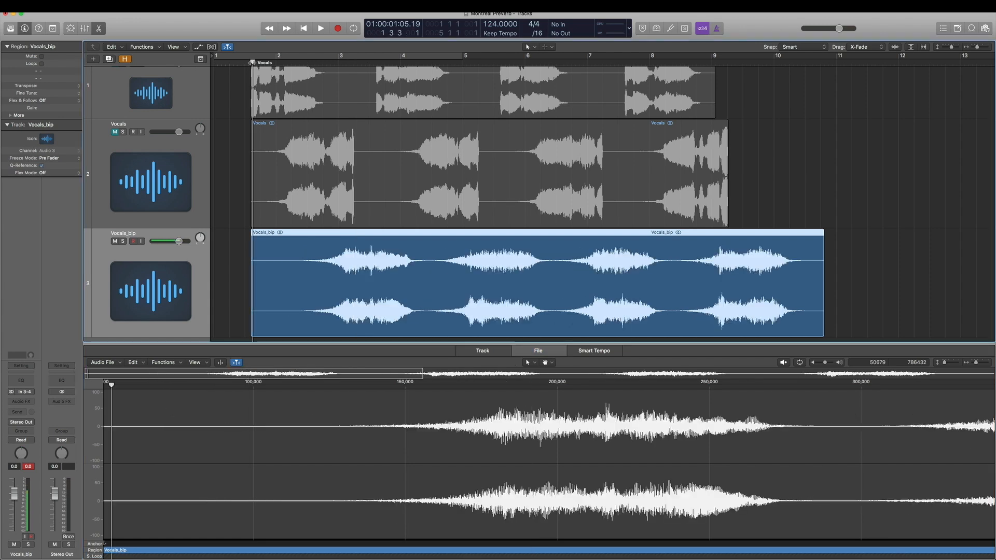
key(space)
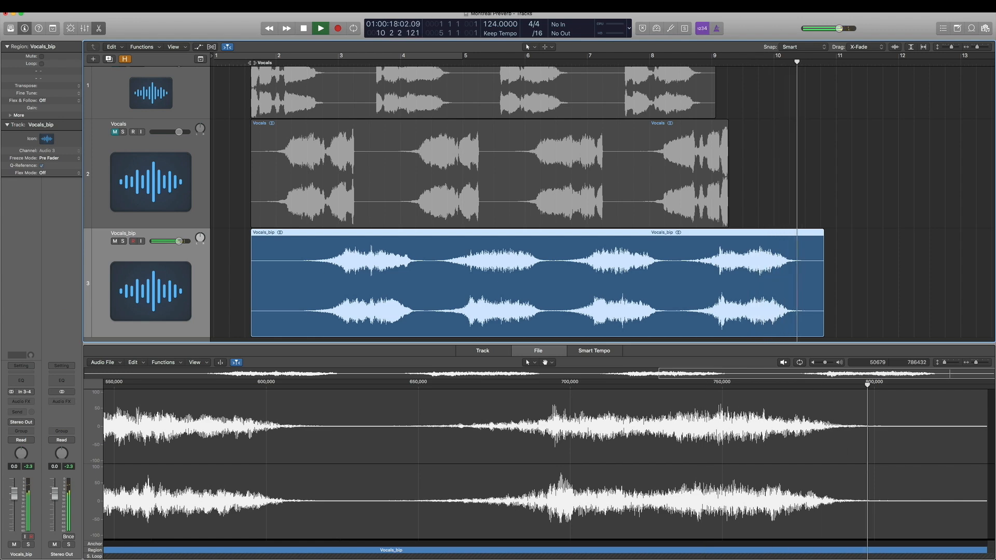
key(space)
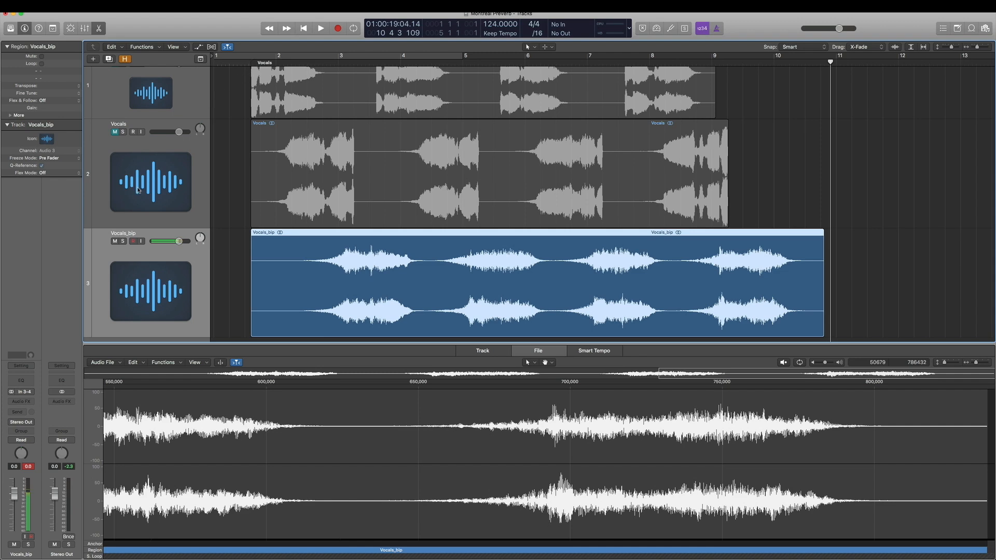
key(e)
Mute the Vocals_bip track and reveal the hidden tracks in the project.
click(115, 257)
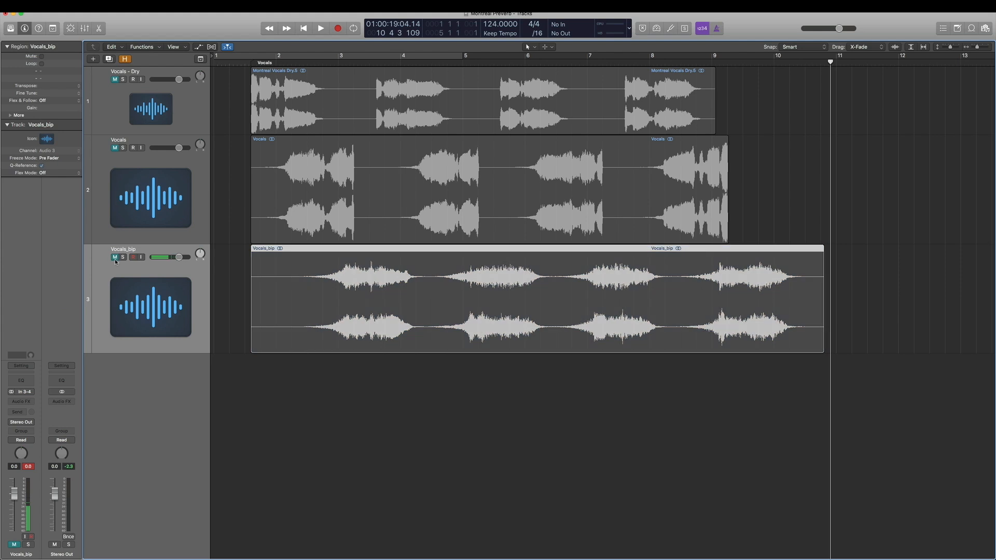
click(226, 269)
click(125, 58)
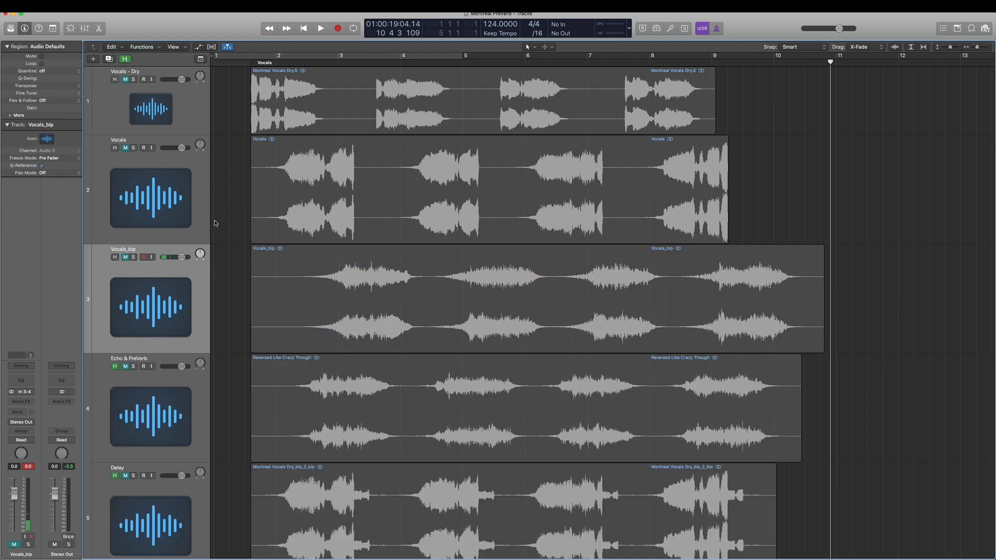
Select the Echo & PreVerb track and play it from the start to compare its reversed reverb.
scroll(236, 299, down, 1)
click(129, 363)
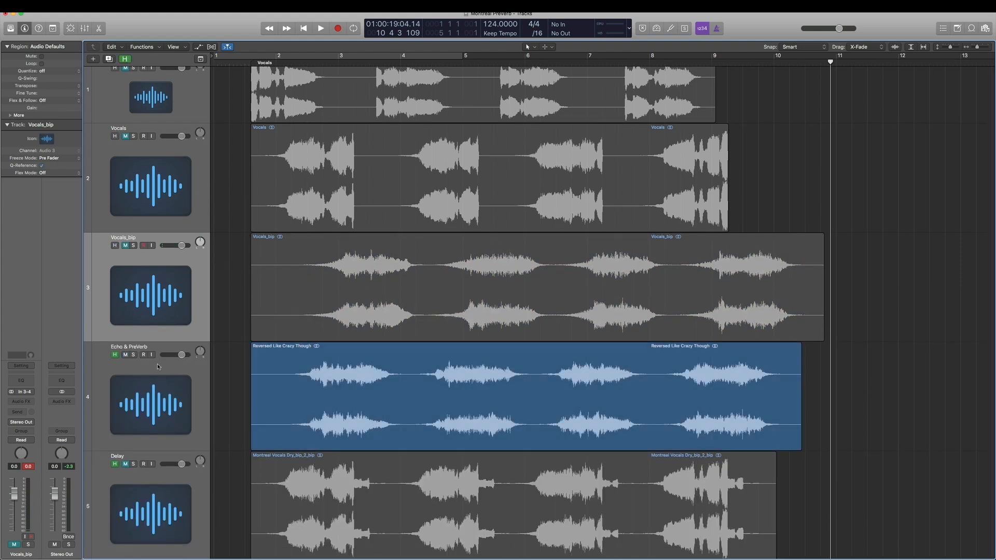
mouse_move(282, 63)
mouse_down()
mouse_move(261, 66)
mouse_move(272, 63)
mouse_up()
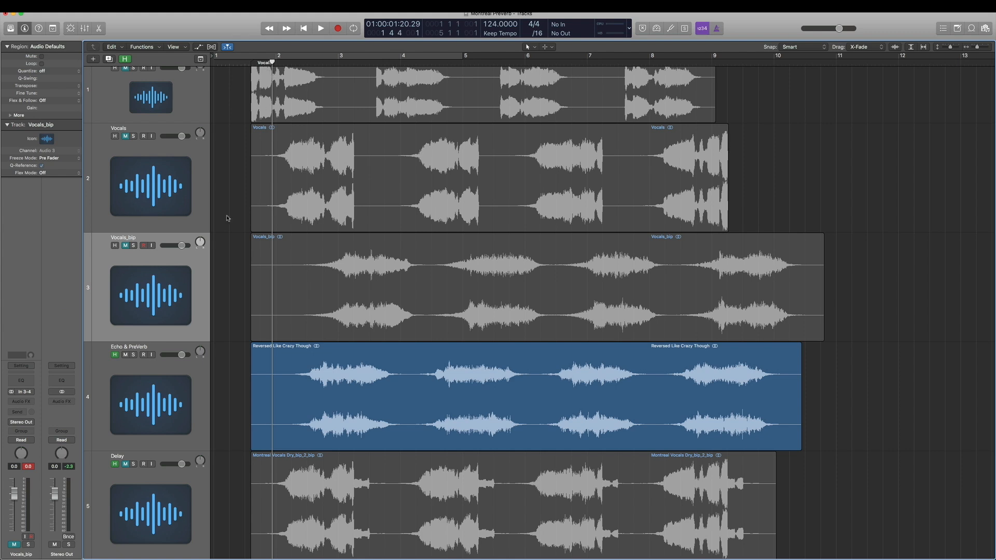
click(183, 403)
key(space)
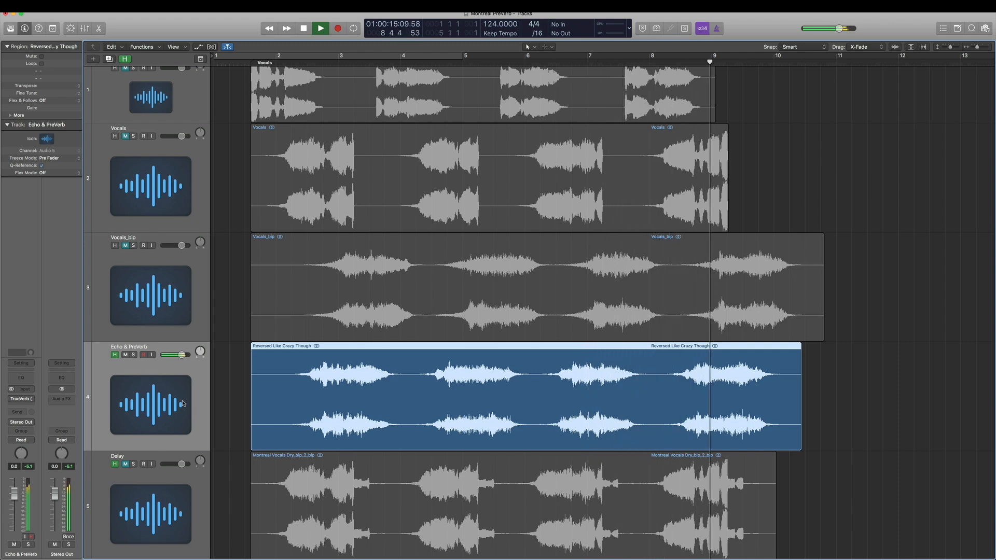
key(space)
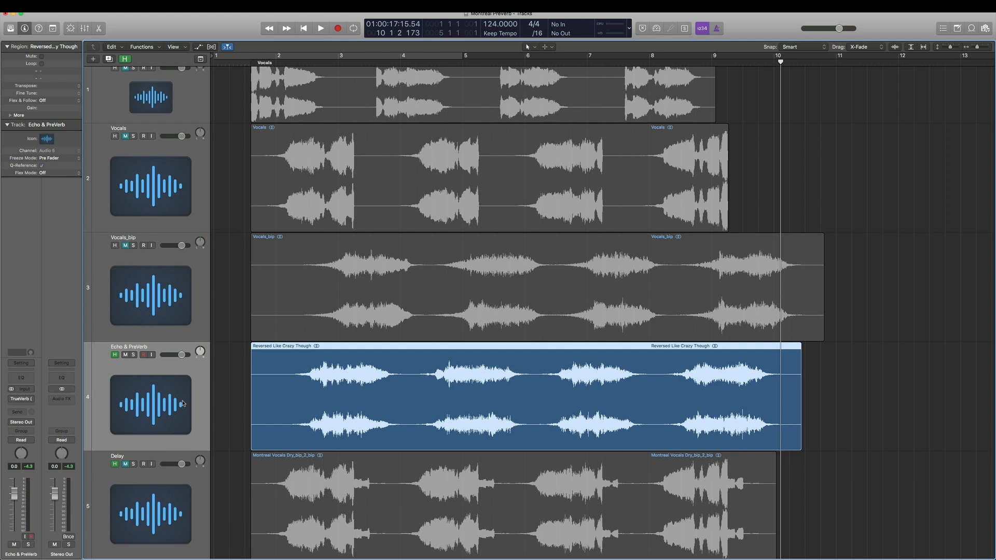
Mute the Echo & PreVerb track and select the Delay track.
click(127, 356)
click(125, 464)
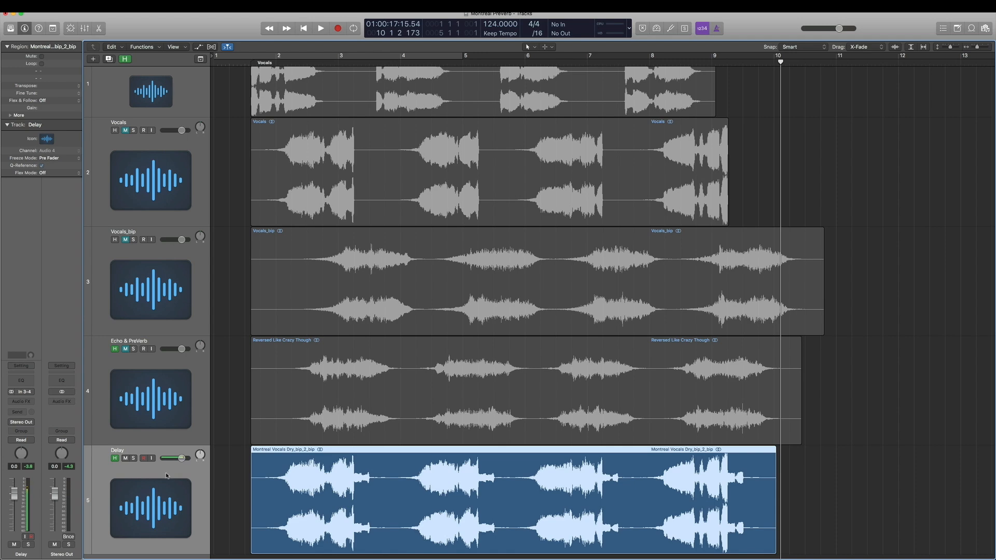
click(237, 485)
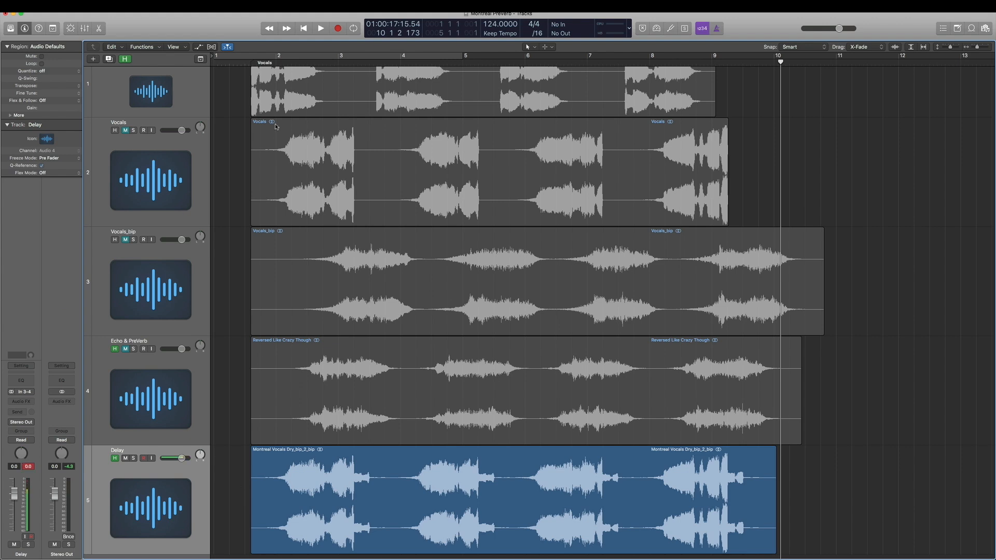
Play the Delay track from the start of the song to hear its effect.
click(248, 62)
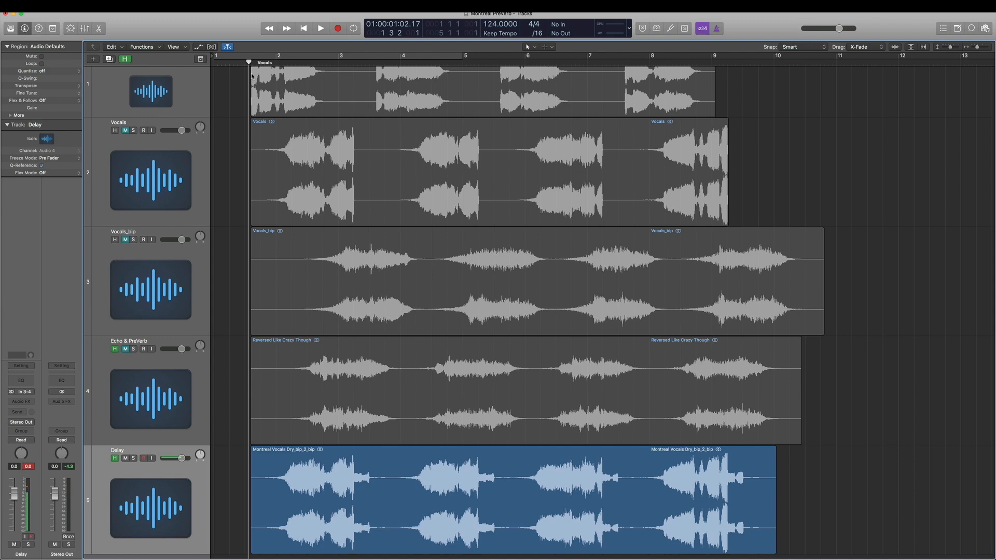
key(space)
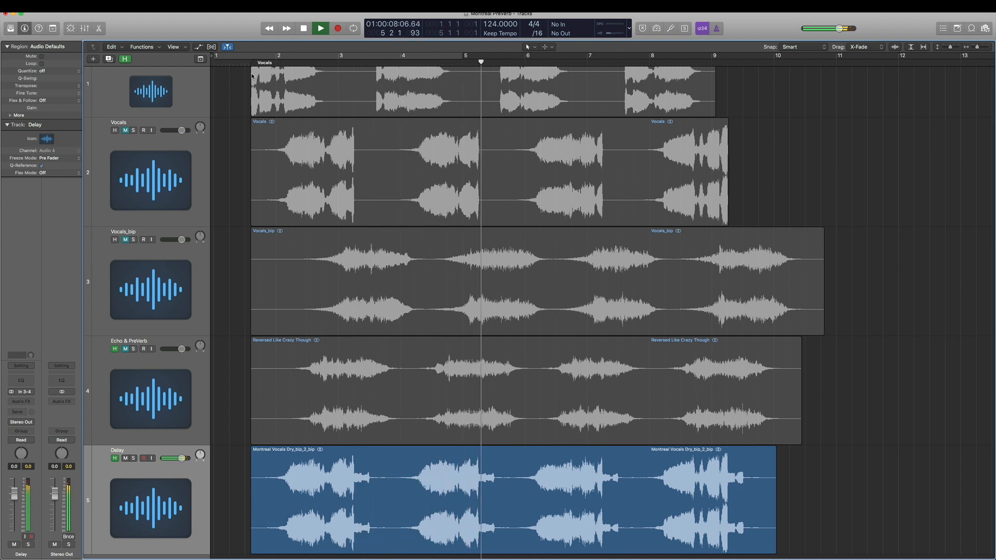
key(space)
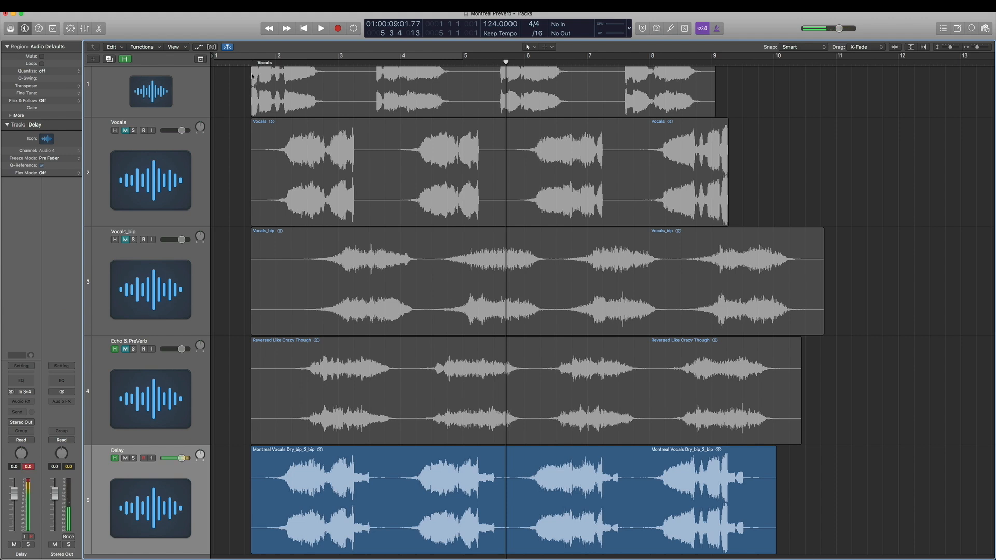